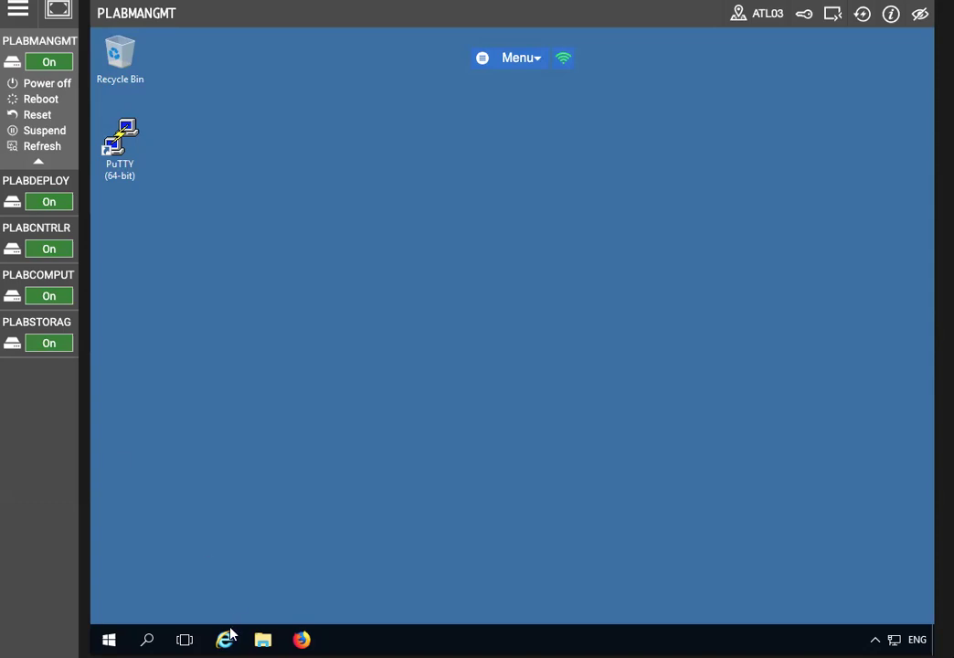
# Launch Firefox on the lab Intranet's Tools and resources page
pyautogui.click(300, 639)
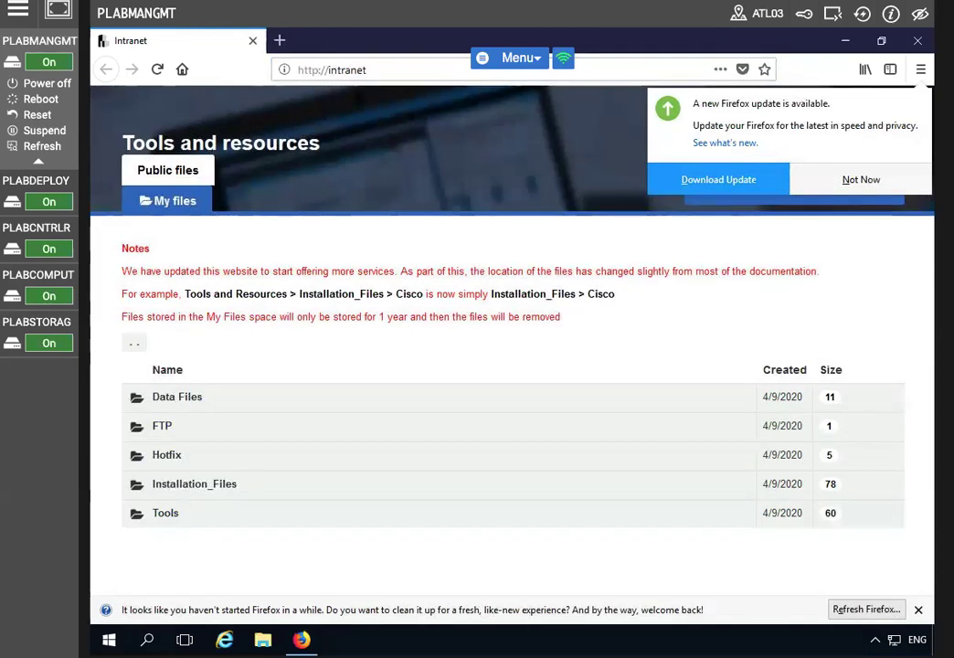
pyautogui.moveTo(46, 298)
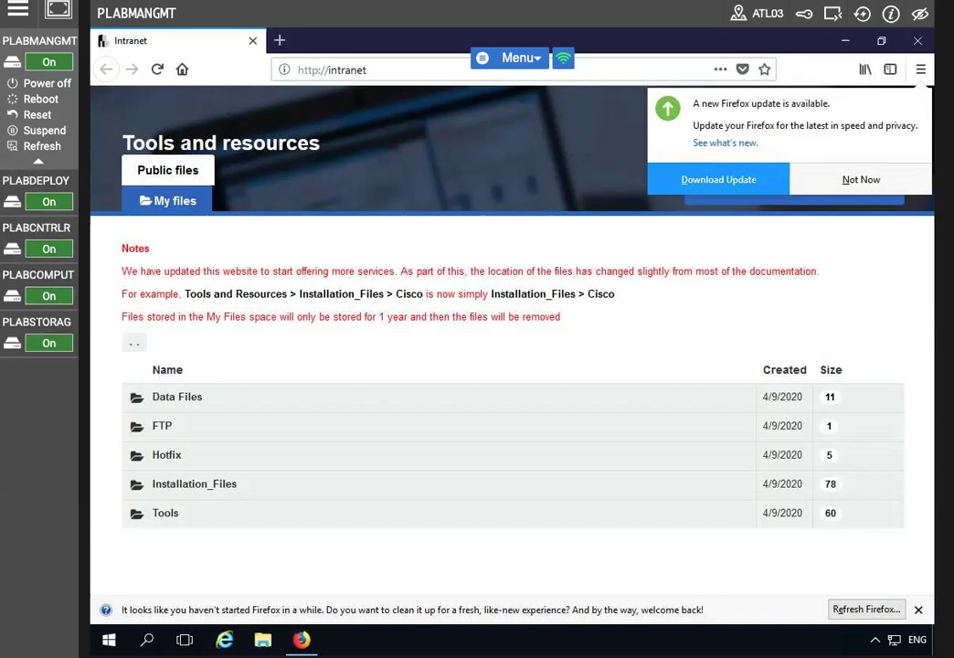
pyautogui.click(327, 68)
pyautogui.write('https')
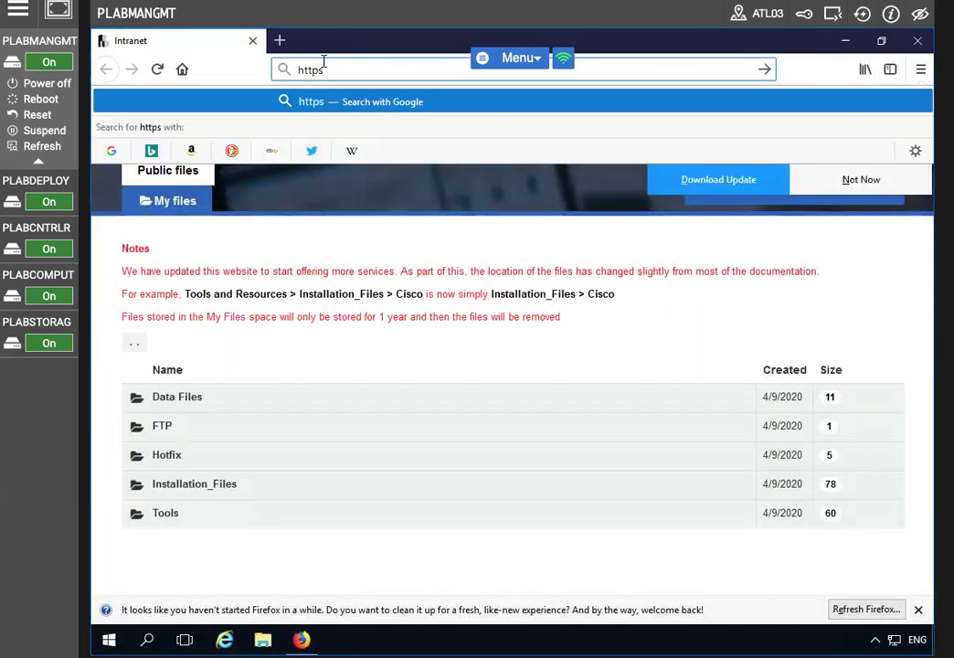
pyautogui.write('://19')
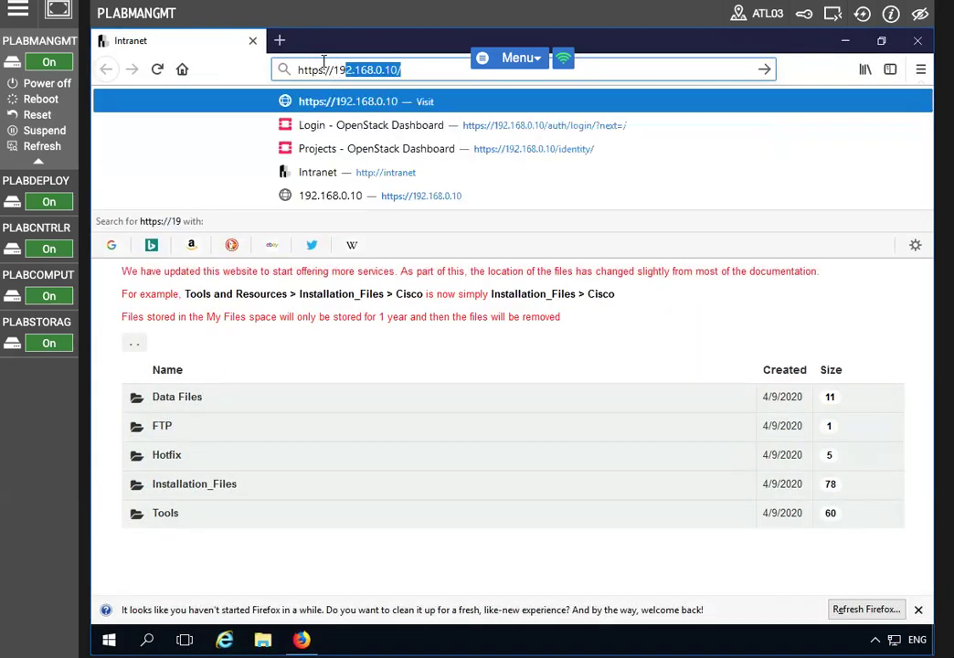
pyautogui.write('2.168.0.')
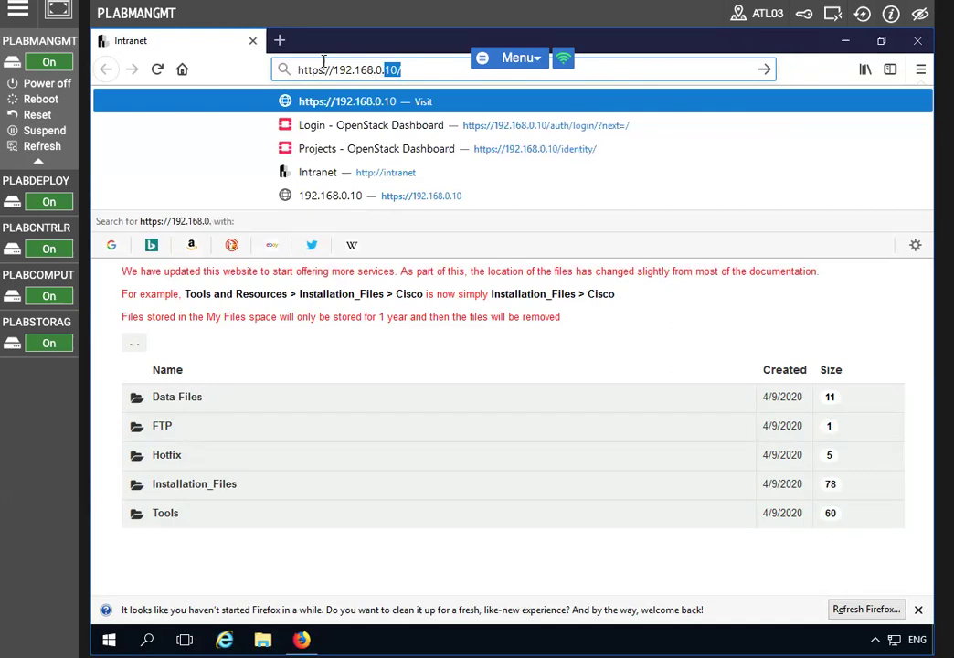
pyautogui.press('Return')
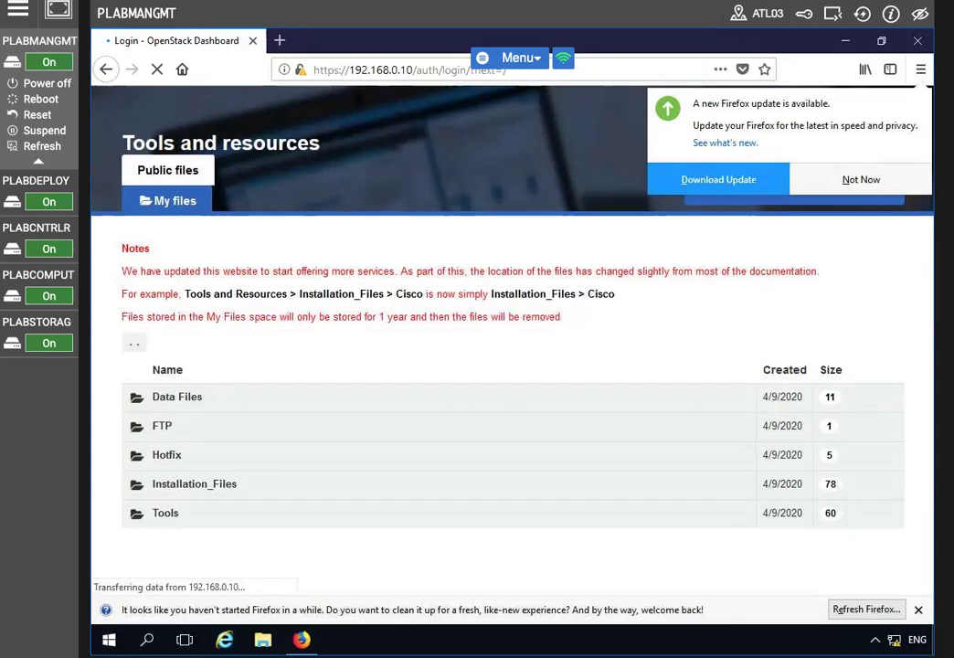
pyautogui.write('admin')
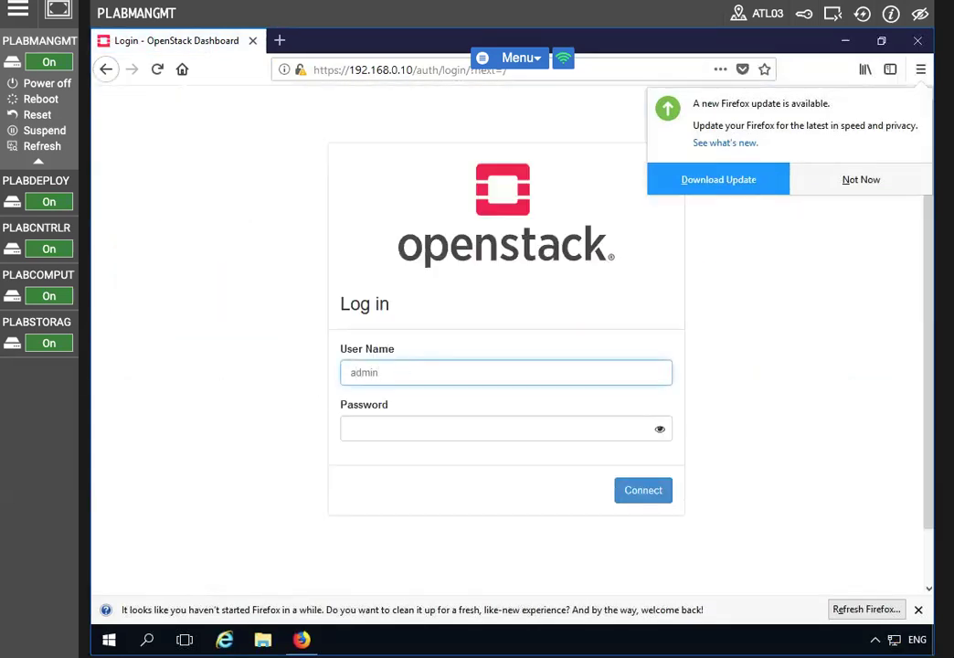
pyautogui.click(855, 179)
pyautogui.click(842, 41)
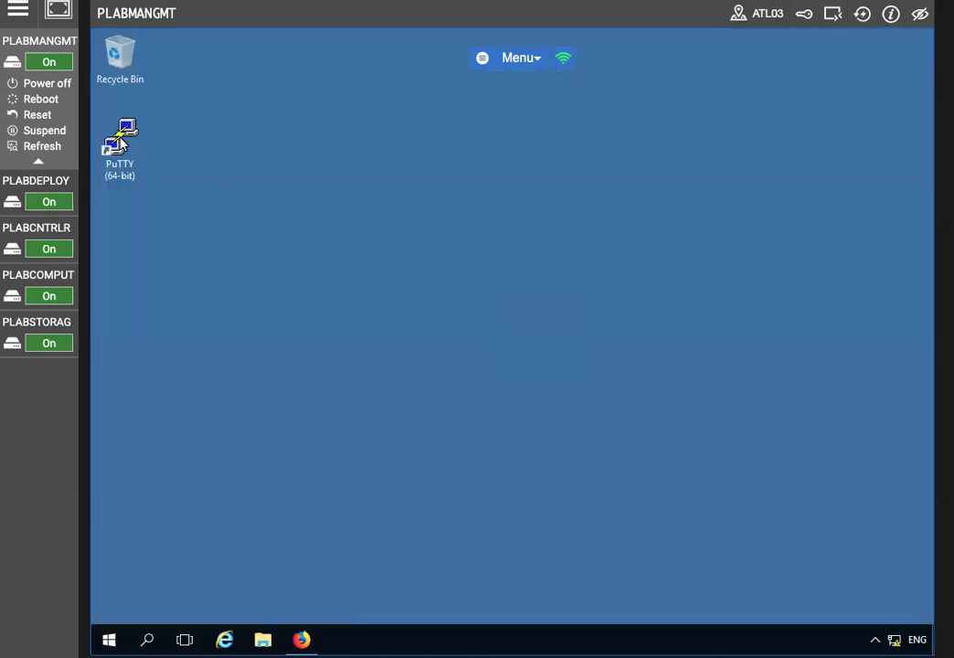
# Connect PuTTY to the saved PLABDEPLOY session and log in as root
pyautogui.doubleClick(115, 144)
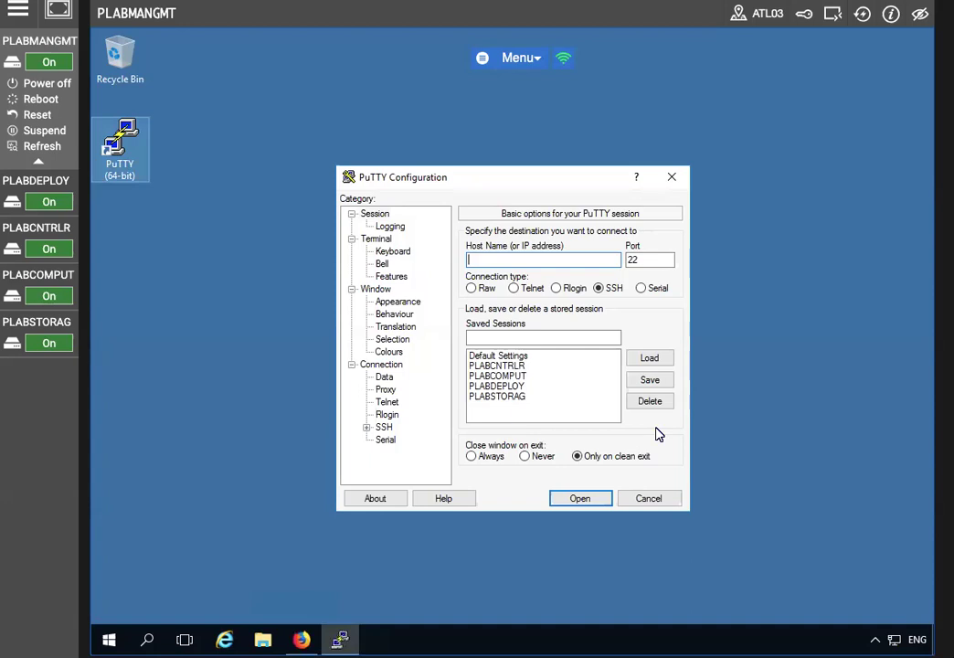
pyautogui.click(517, 385)
pyautogui.click(581, 499)
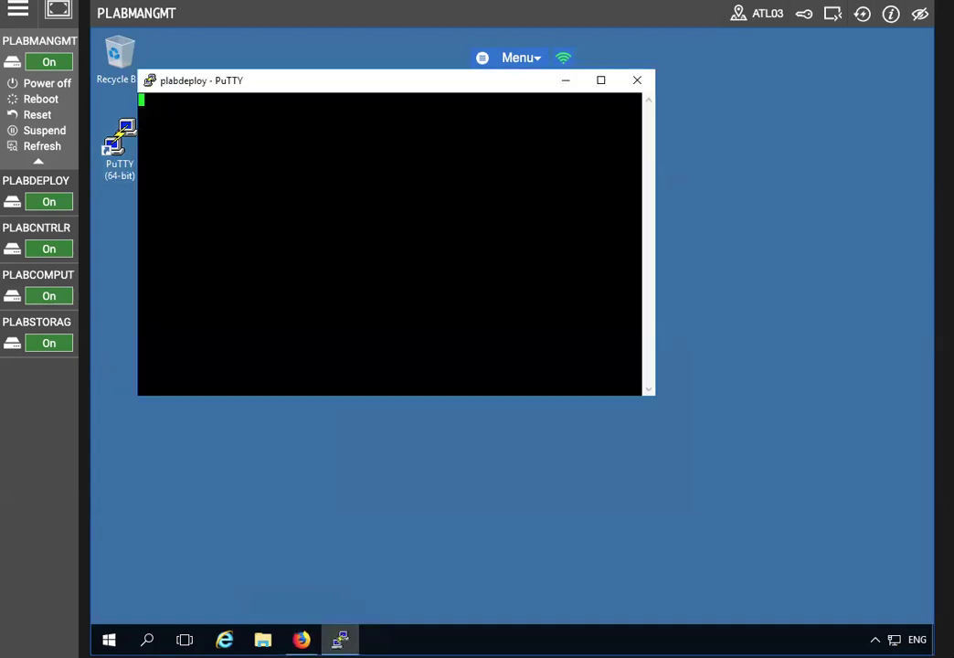
pyautogui.write('root')
pyautogui.press('Return')
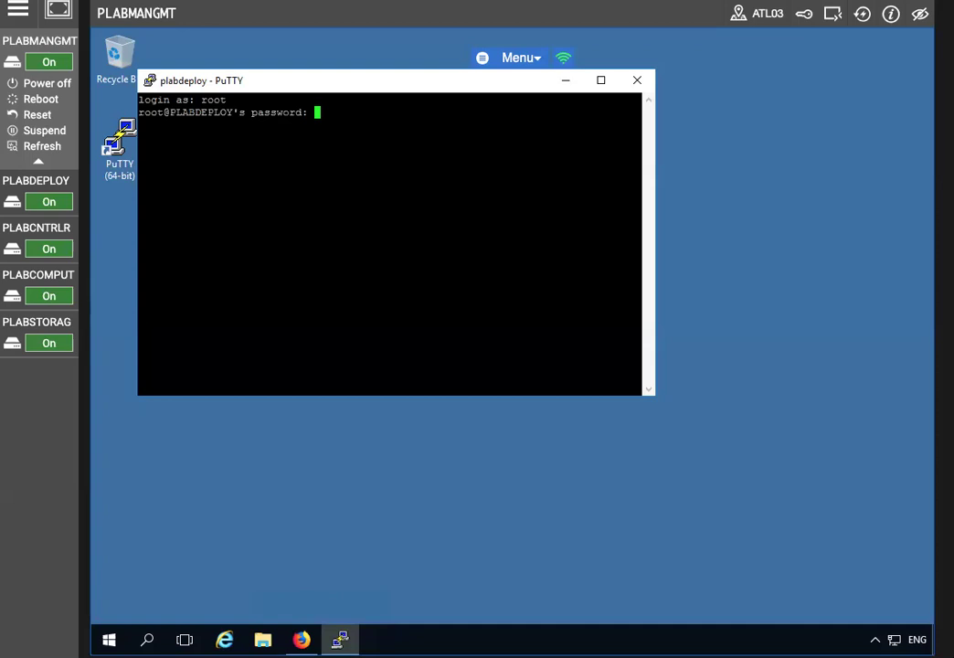
pyautogui.press('Return')
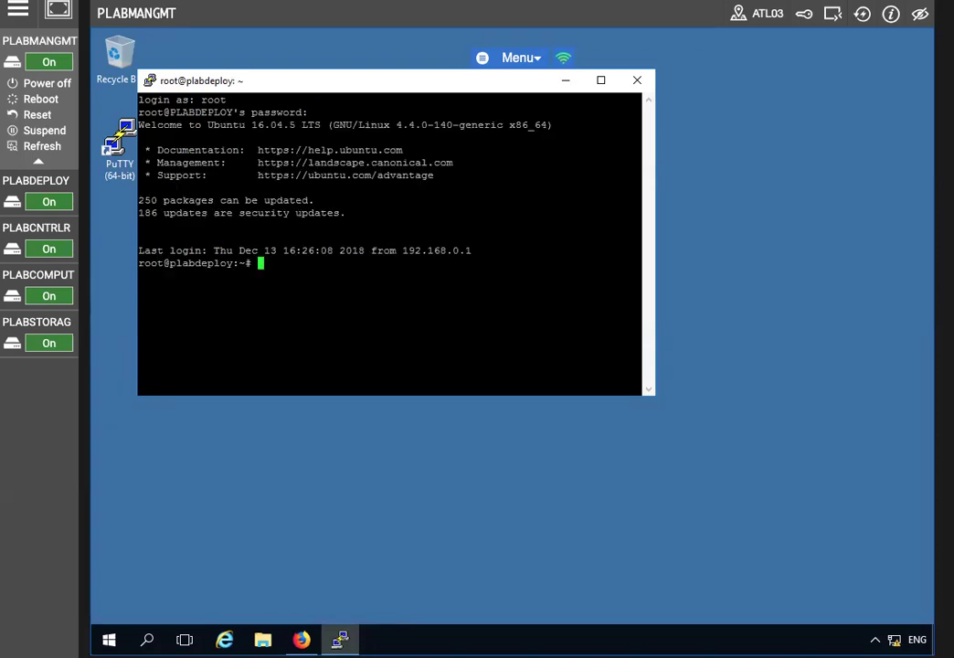
# View /etc/openstack_deploy/user_secrets.yml with less and search for keystone_auth_admin_password
pyautogui.write('less /etc/openstack')
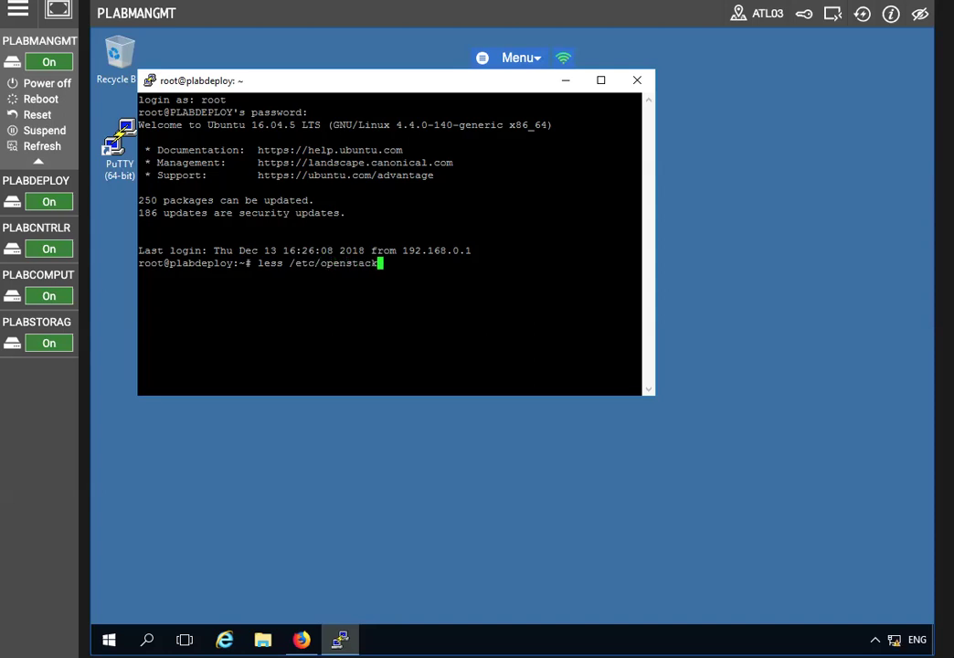
pyautogui.write('_deploy/user_secr')
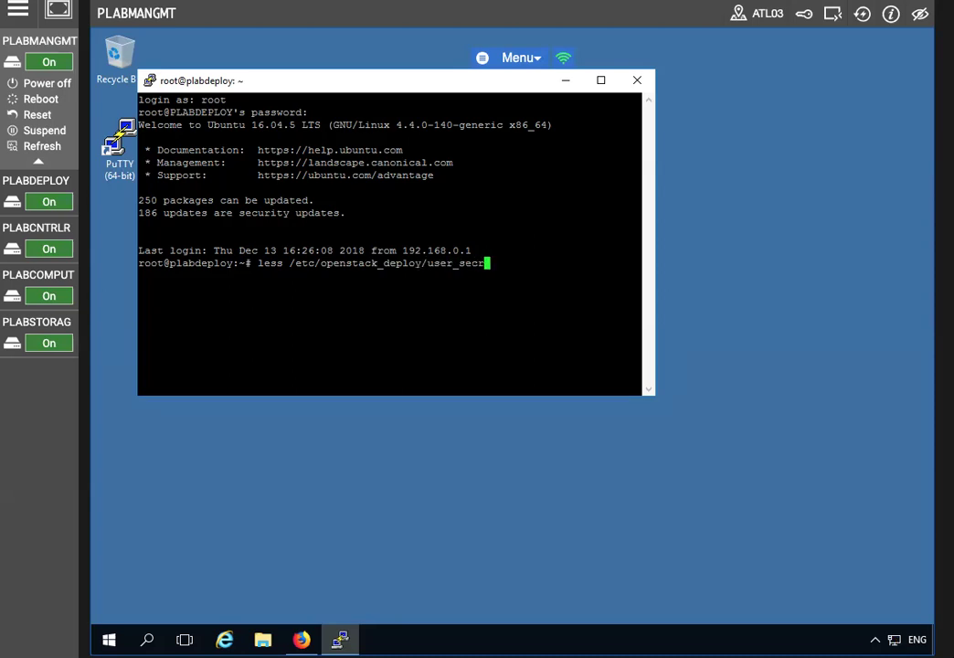
pyautogui.write('ets.yml')
pyautogui.press('Return')
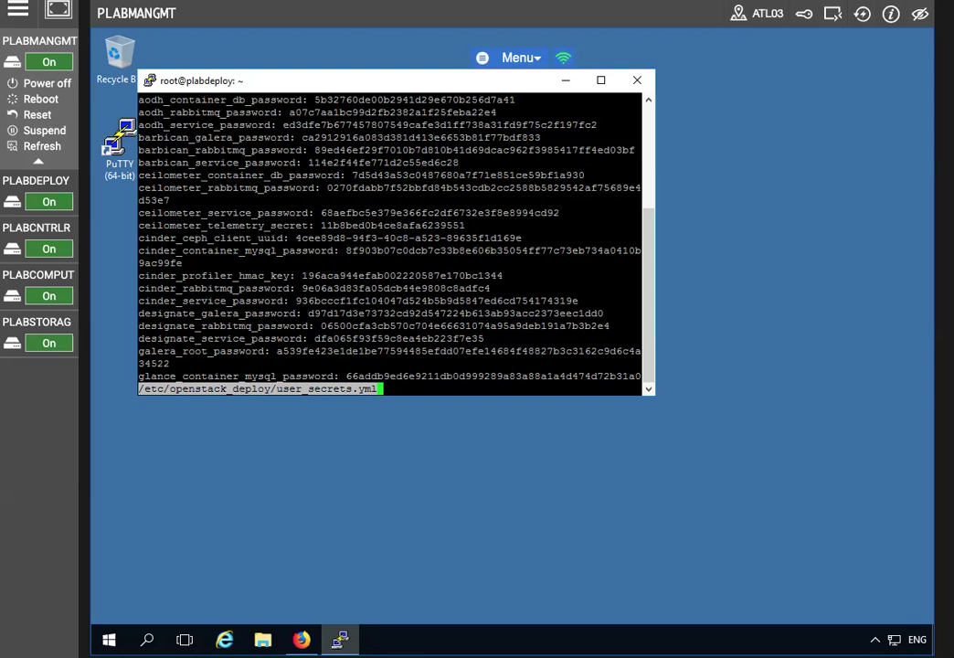
pyautogui.press('/')
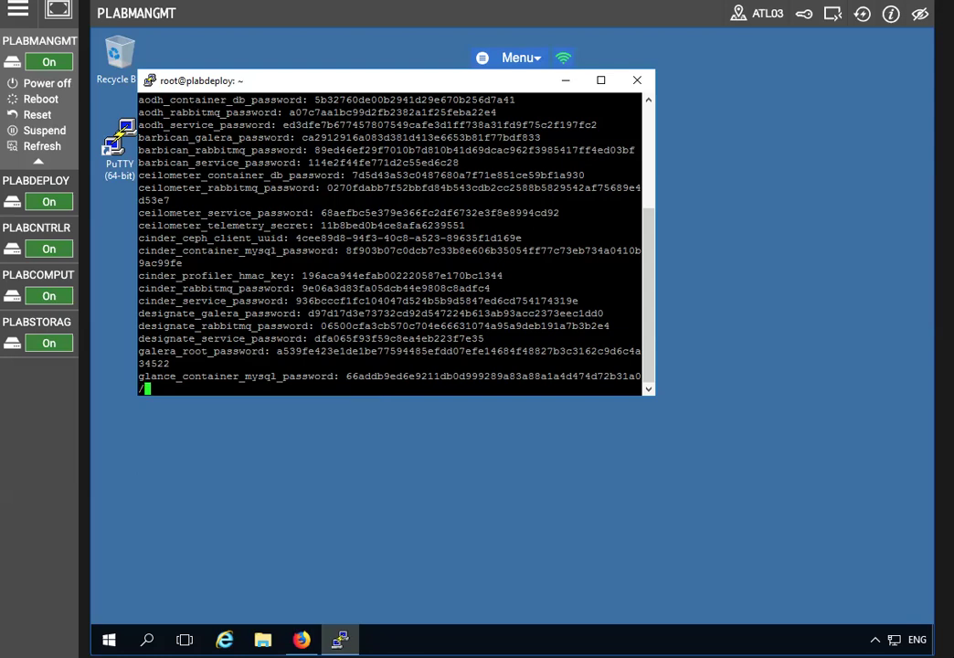
pyautogui.write('keystone_auth_admin_password')
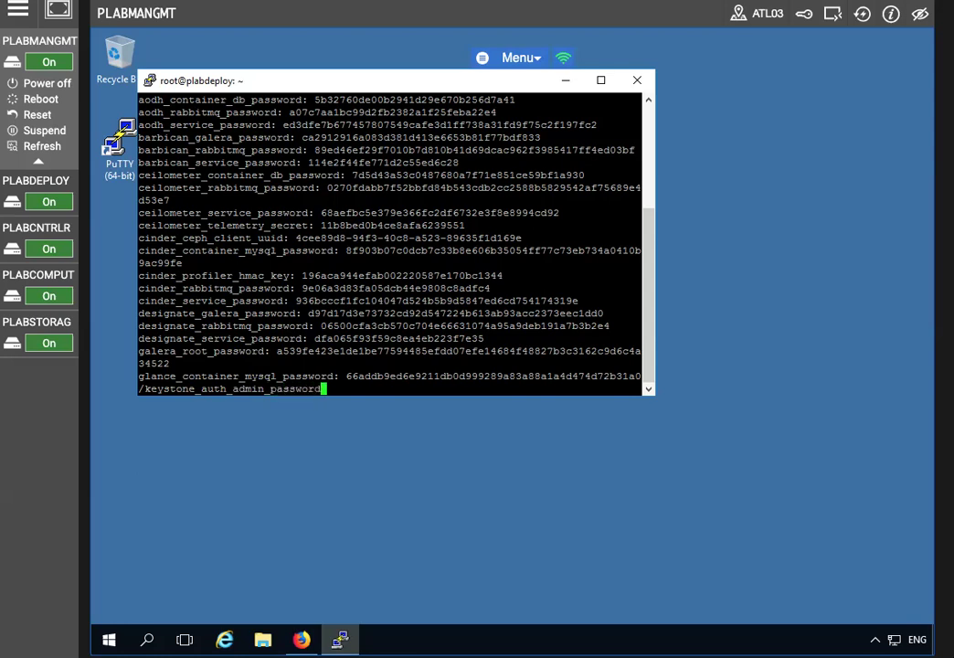
pyautogui.press('Return')
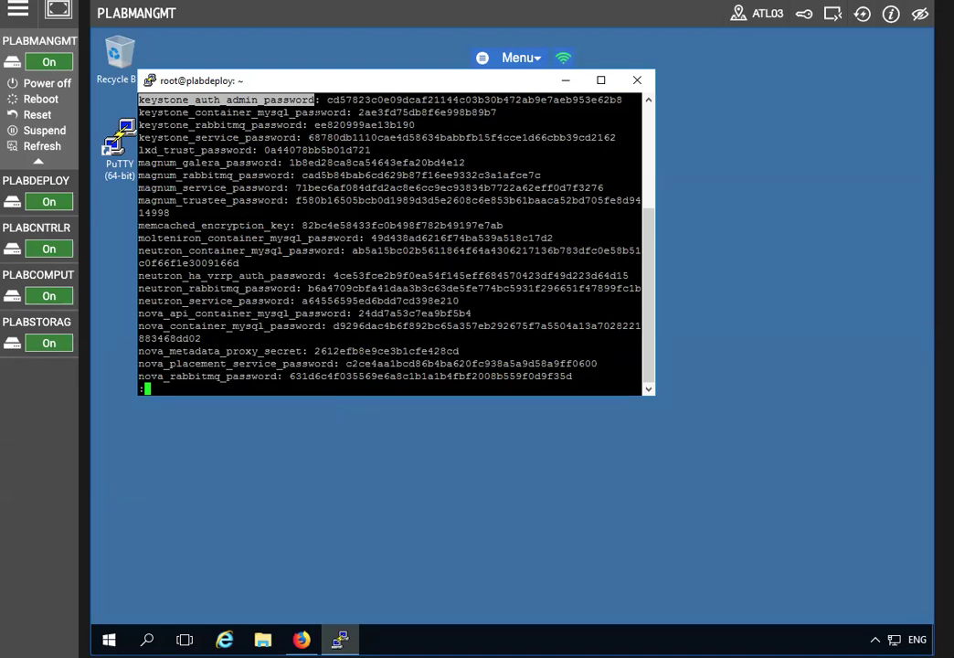
# Copy the keystone admin password from PuTTY, sign in to Horizon as admin, and expand Project > Network
pyautogui.moveTo(315, 100); pyautogui.dragTo(621, 100)
pyautogui.rightClick(573, 100)
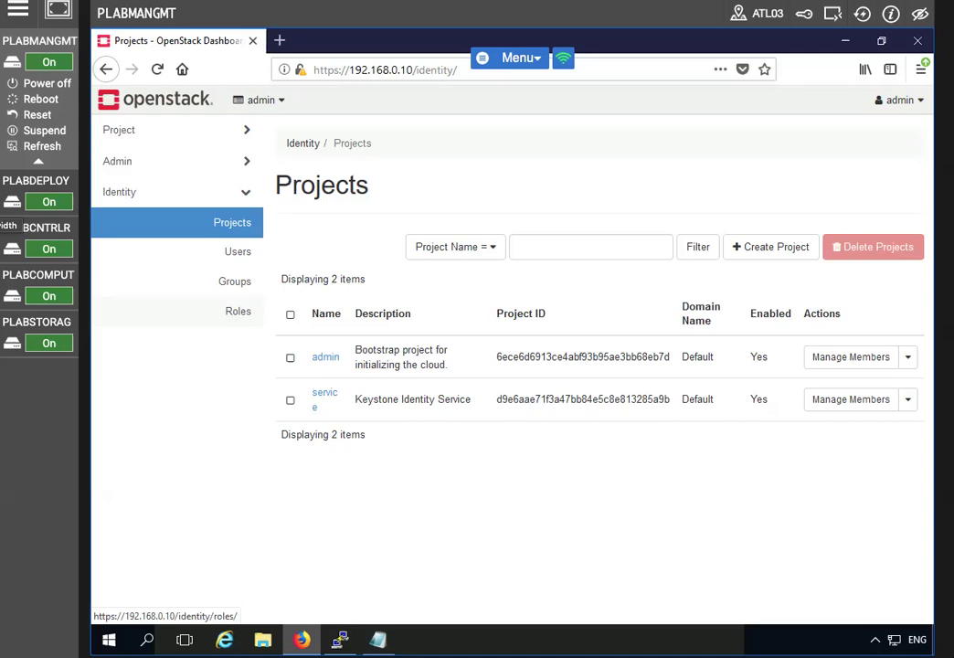
pyautogui.click(143, 137)
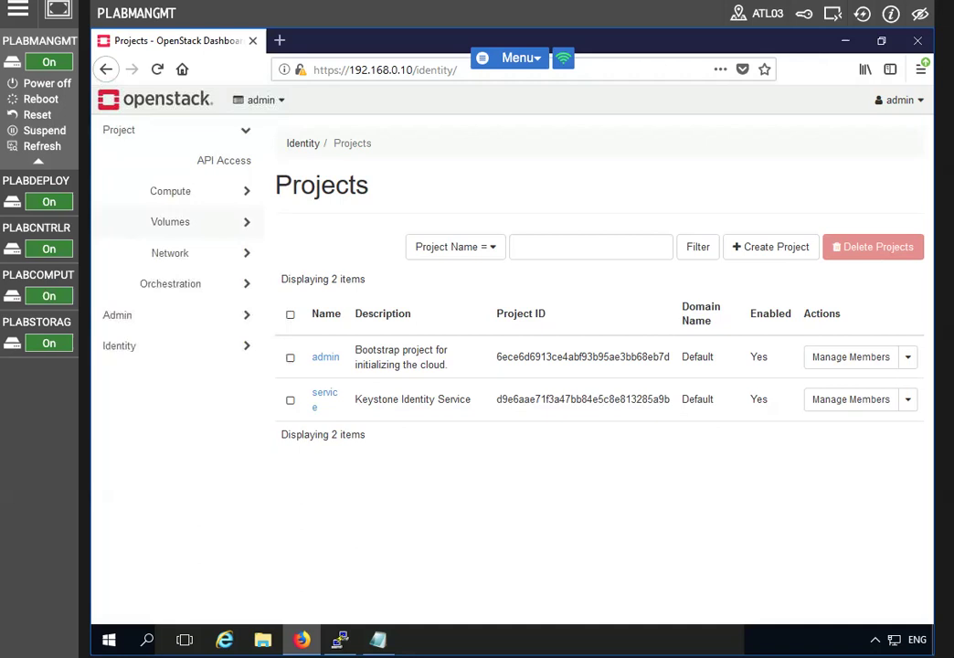
pyautogui.click(171, 256)
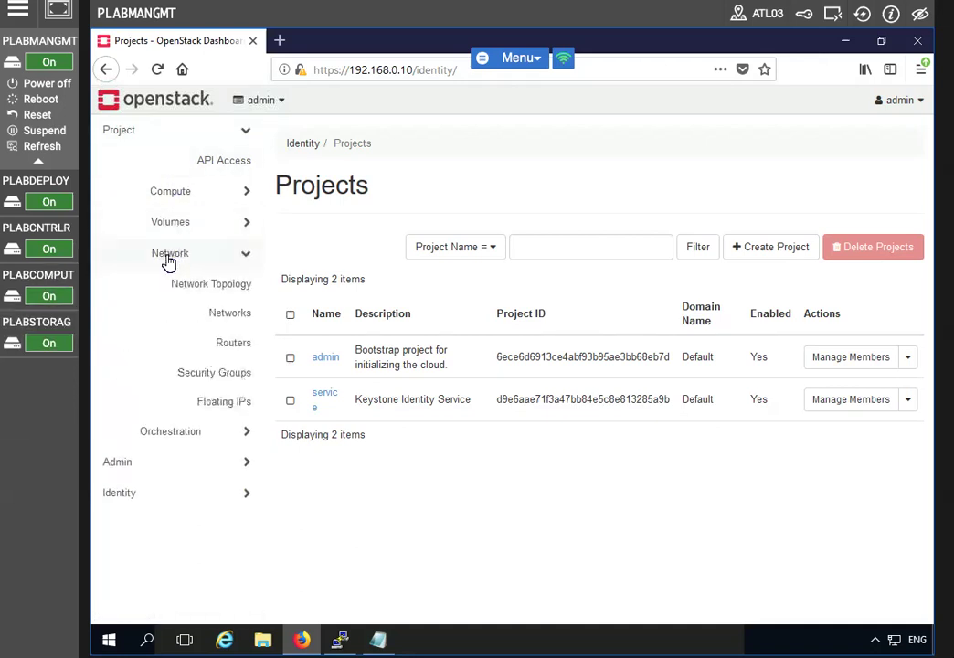
# On the Security Groups page, create a new group named Allow_SSH
pyautogui.click(225, 373)
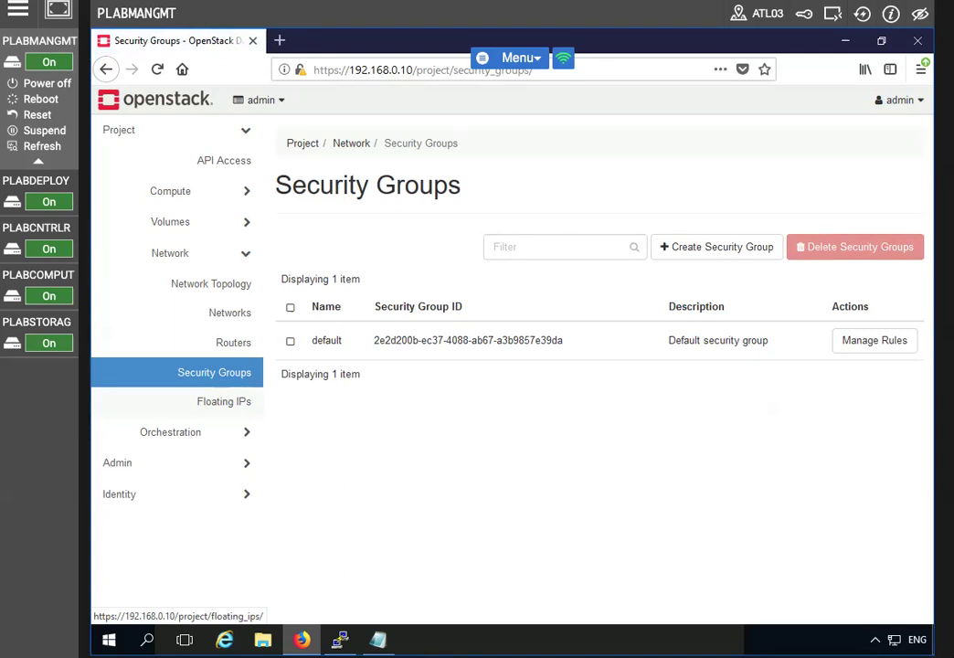
pyautogui.click(711, 252)
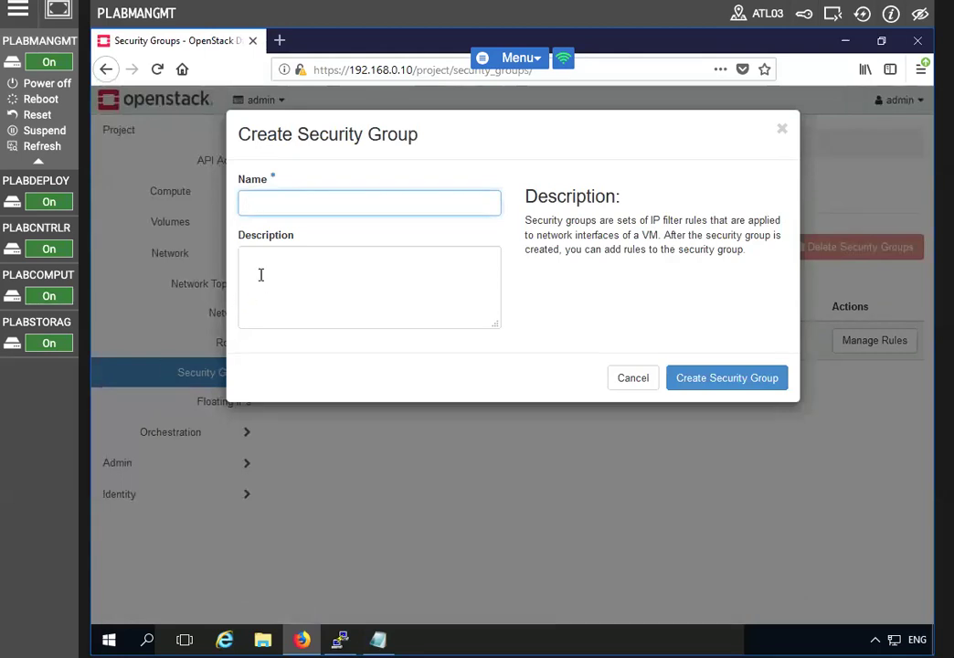
pyautogui.write('Allow_SSH')
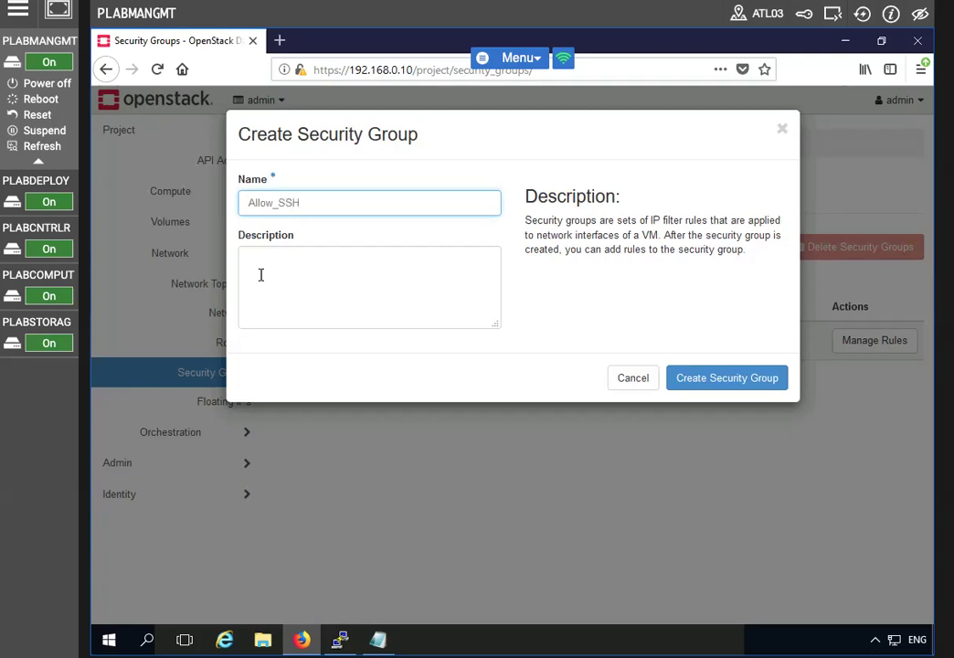
pyautogui.click(726, 379)
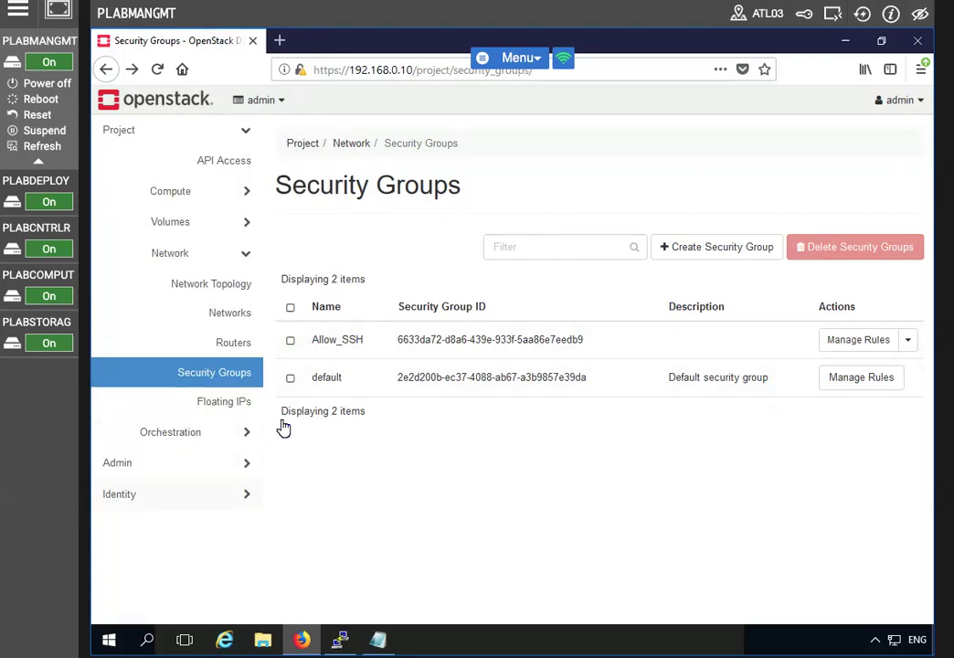
# Open Allow_SSH's rules and start adding a rule
pyautogui.click(824, 353)
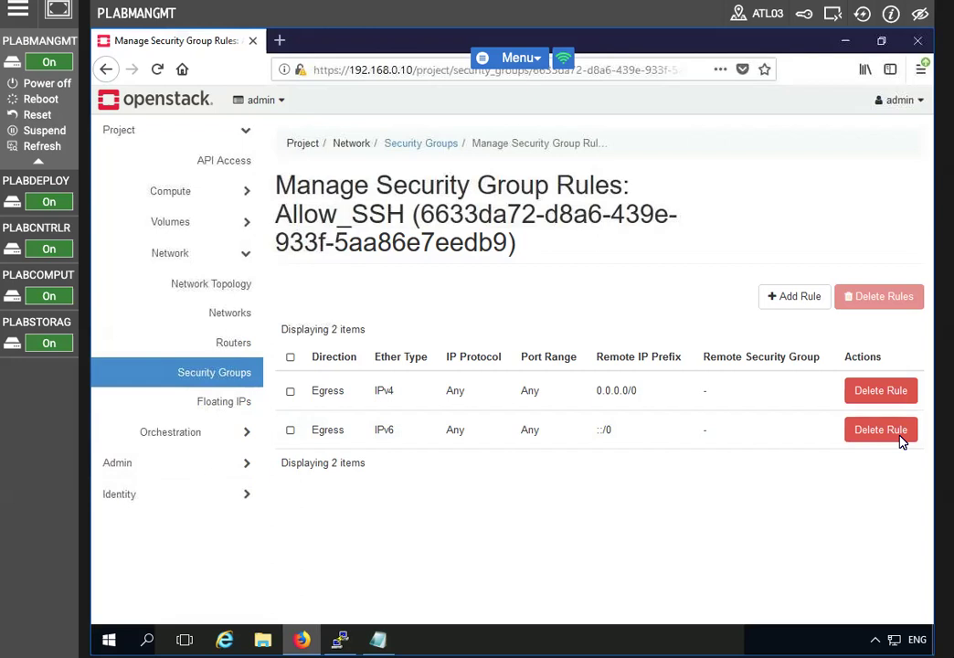
pyautogui.click(785, 301)
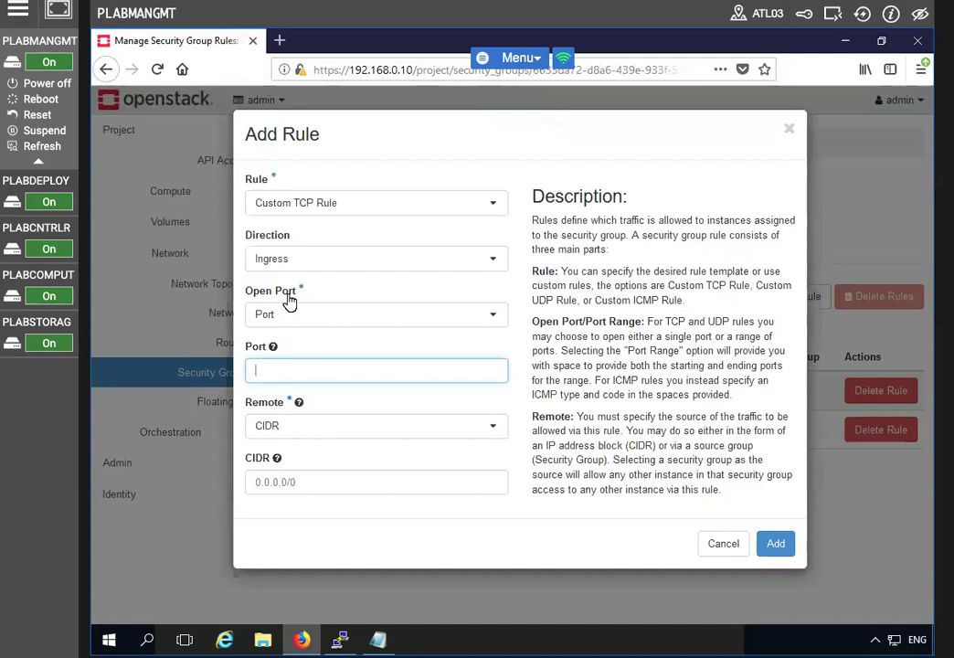
# Add an SSH rule with Remote set to Security Group Allow_SSH, then return to Security Groups
pyautogui.click(481, 211)
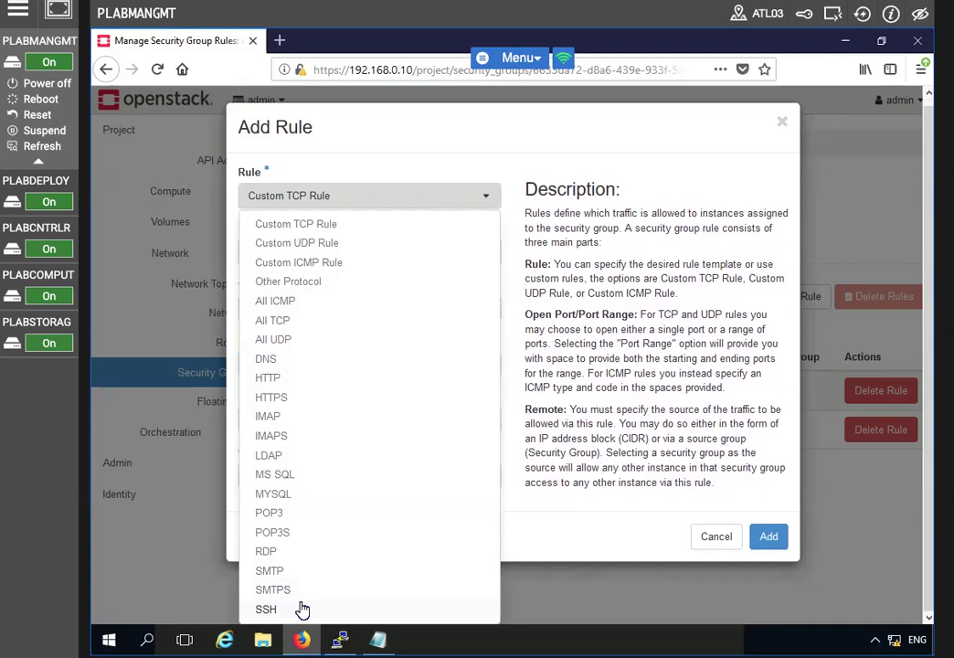
pyautogui.click(301, 610)
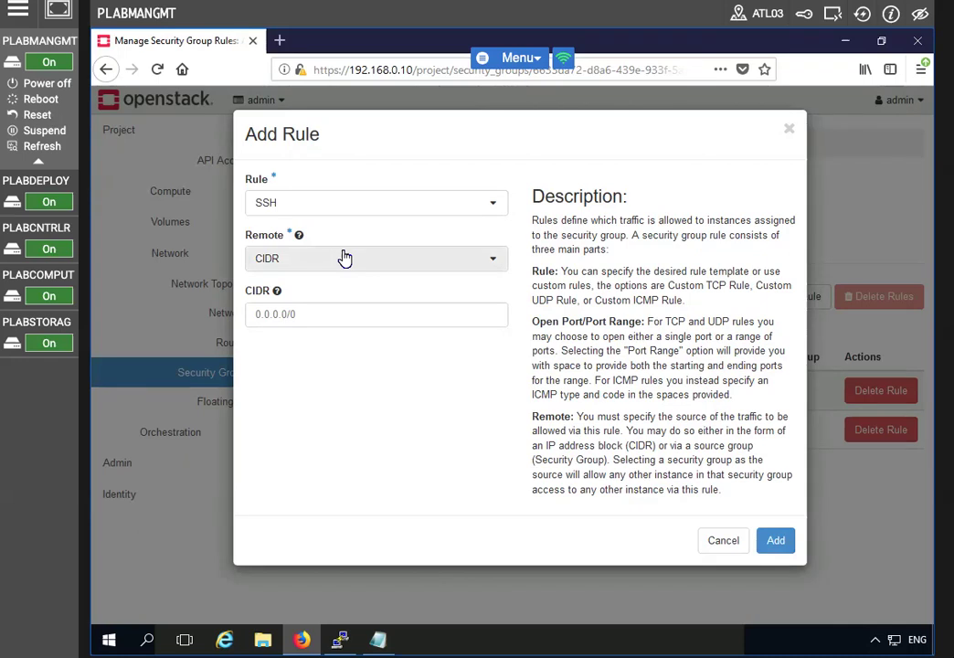
pyautogui.click(424, 267)
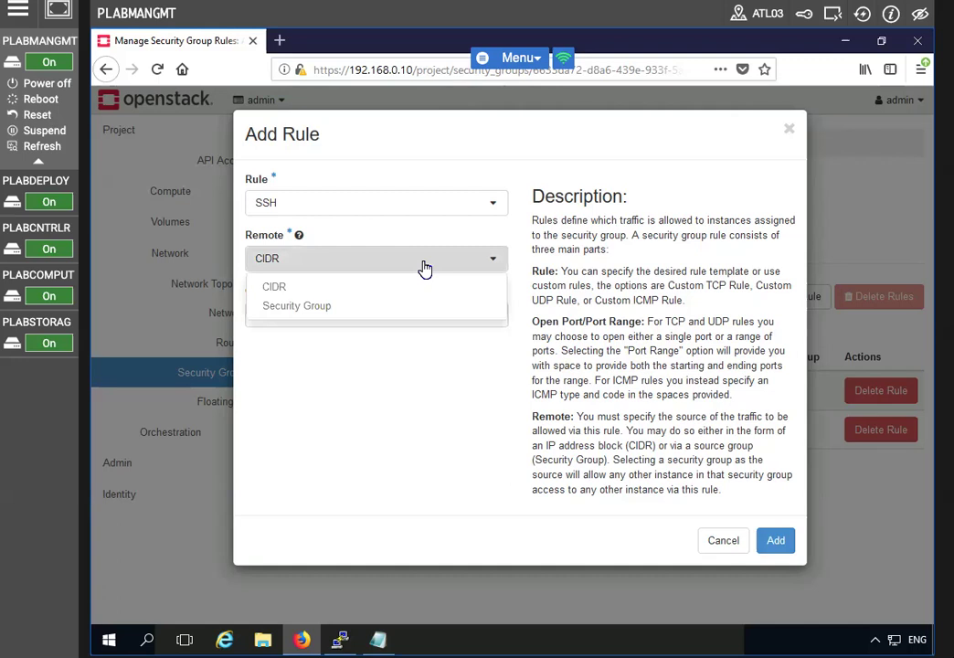
pyautogui.click(399, 309)
pyautogui.click(367, 317)
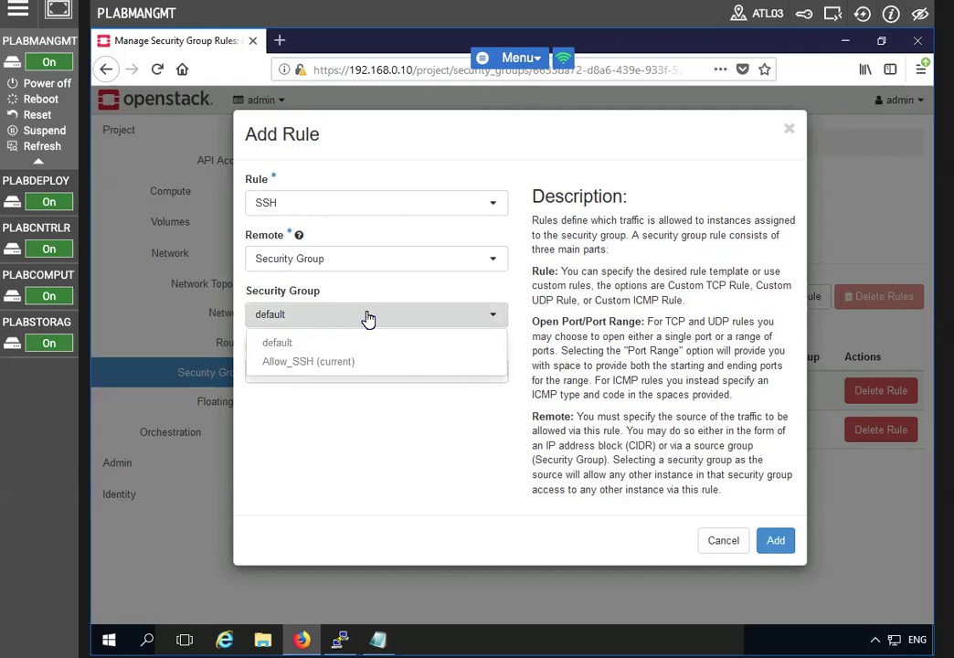
pyautogui.click(343, 363)
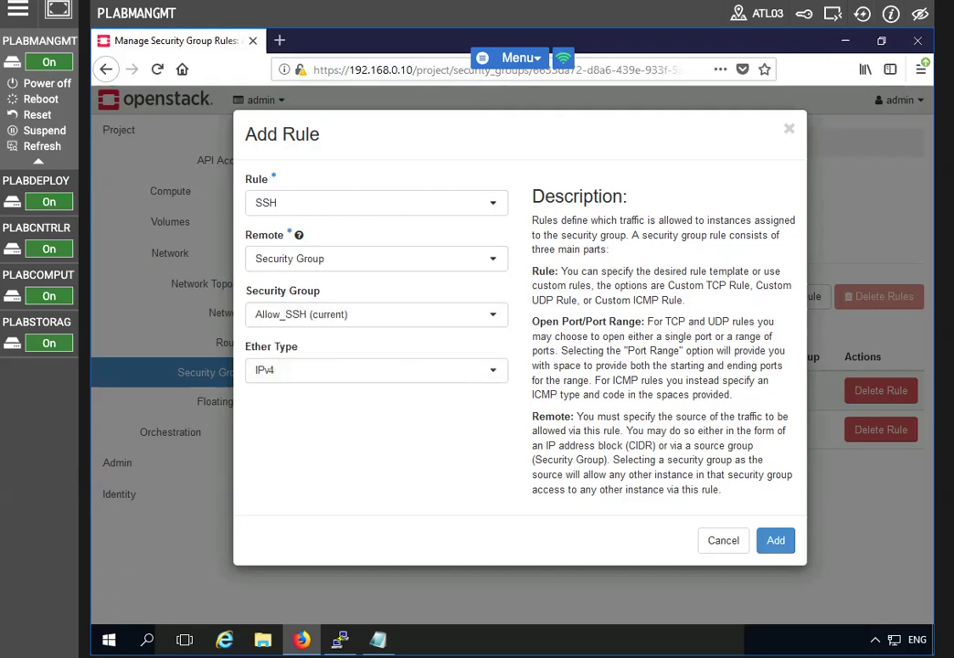
pyautogui.click(774, 540)
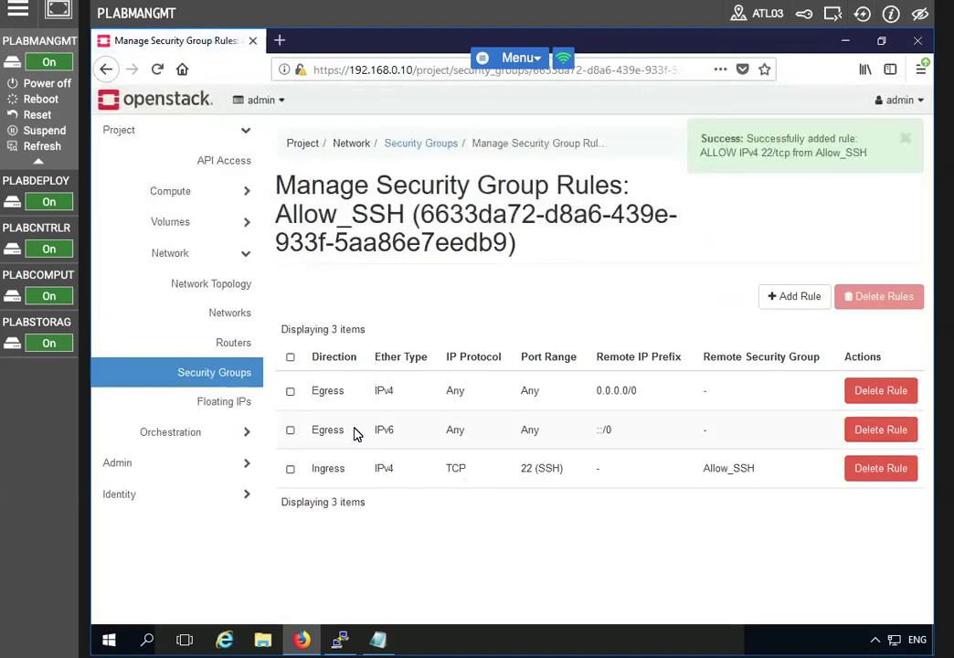
pyautogui.click(441, 147)
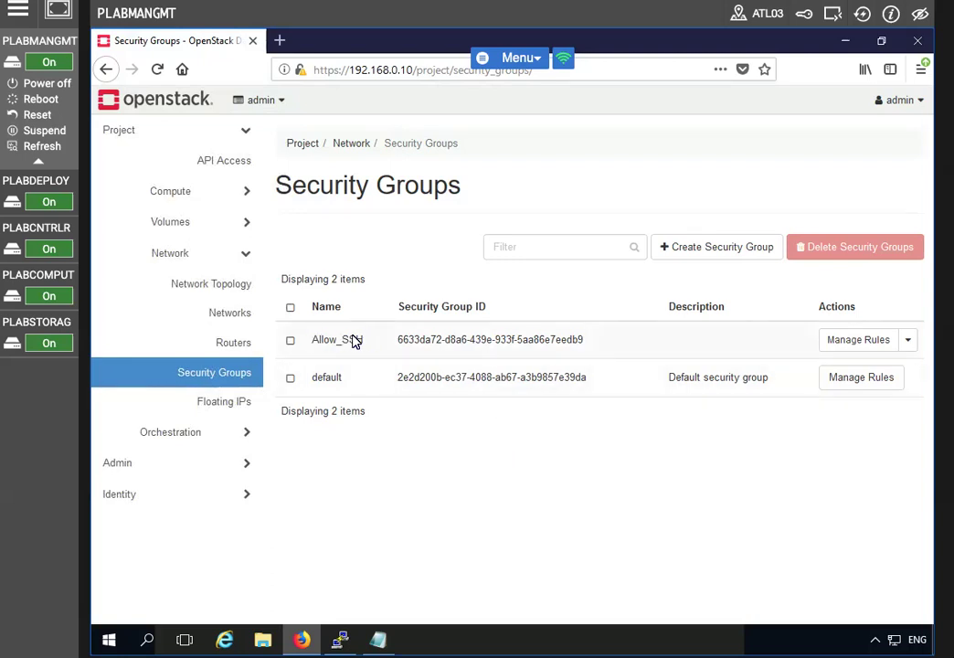
# Review Allow_SSH's ingress TCP 22 rule and go back to the Security Groups list
pyautogui.click(834, 339)
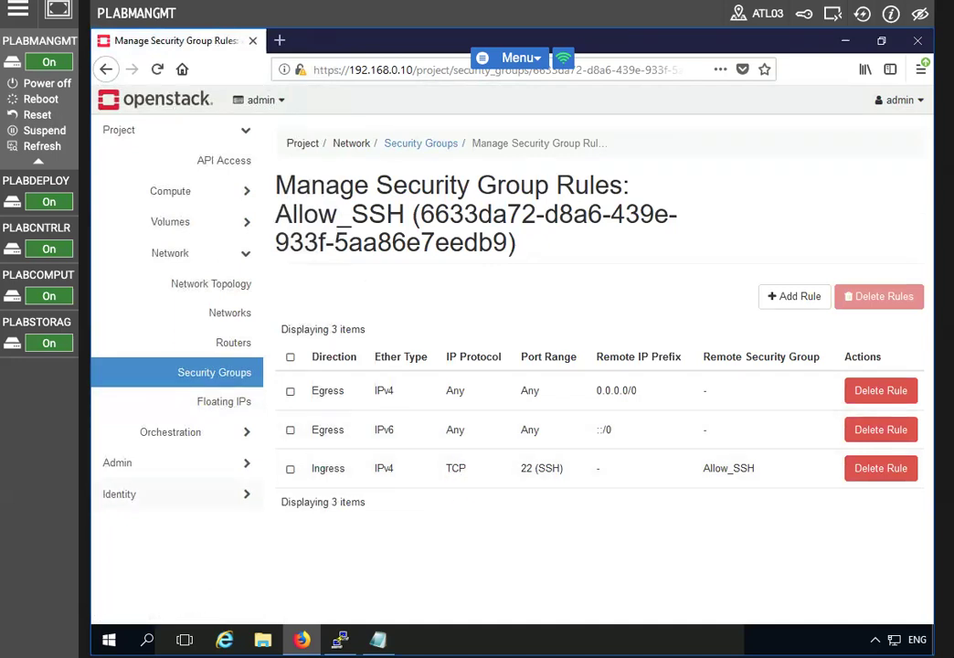
pyautogui.click(422, 143)
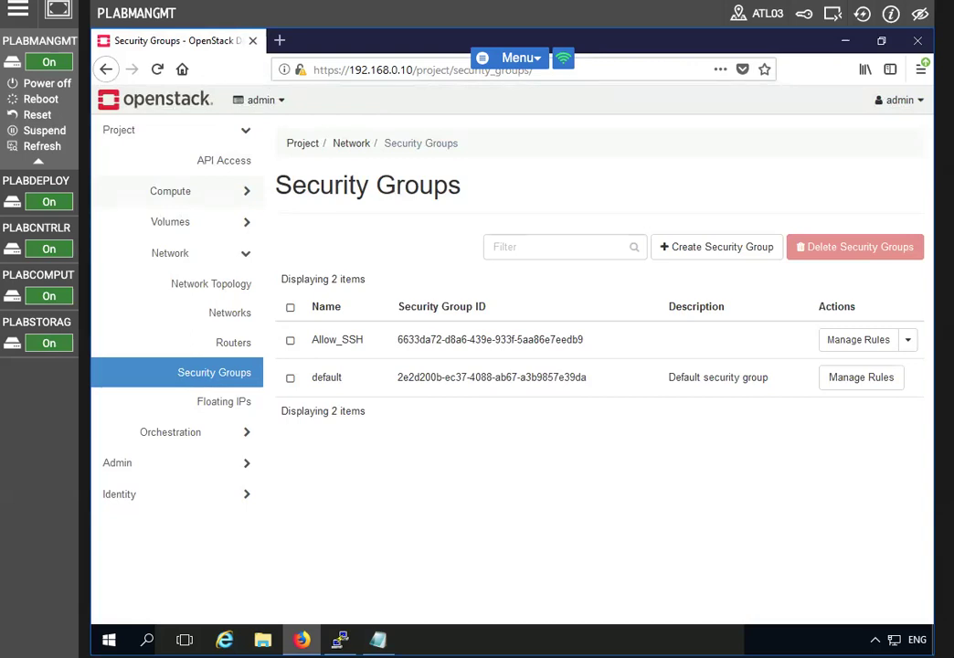
pyautogui.click(706, 248)
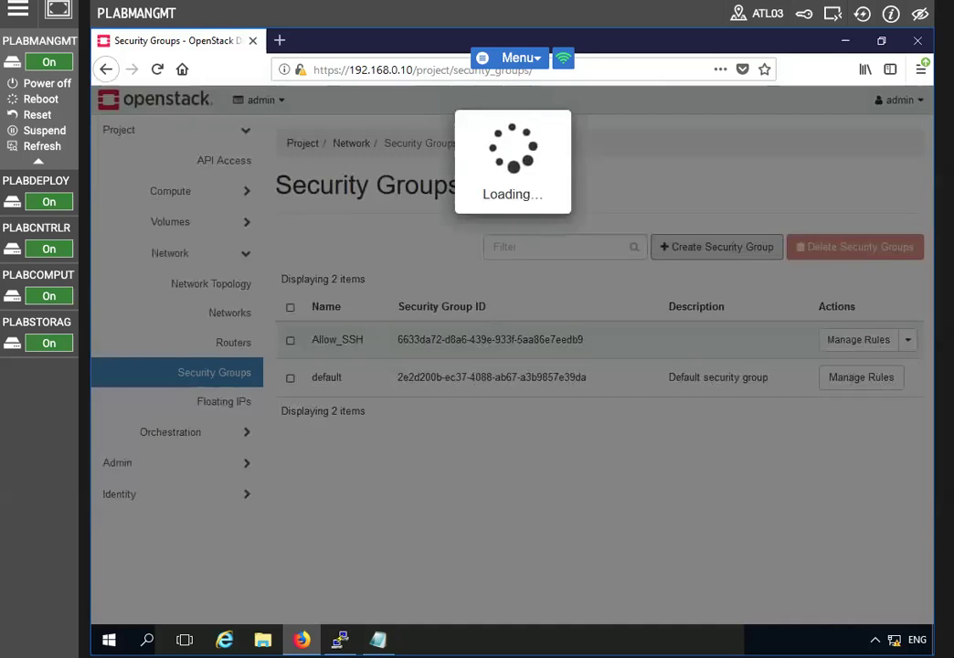
# Name the new security group Allow_HTTP_and_HTTPS and create it
pyautogui.write('Allow_HTTP_and')
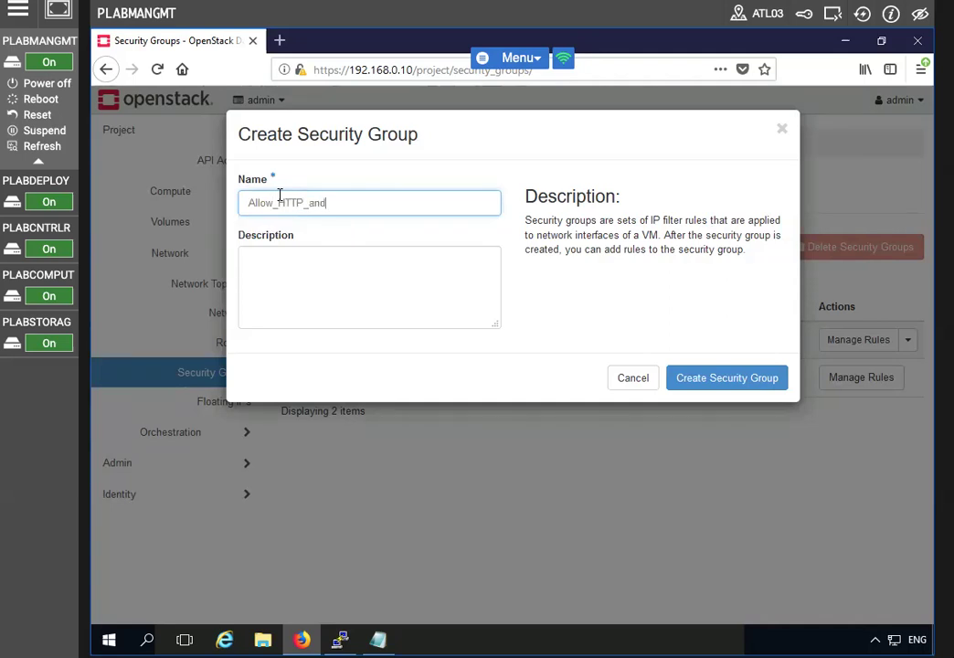
pyautogui.write('_HTTPS')
pyautogui.click(725, 379)
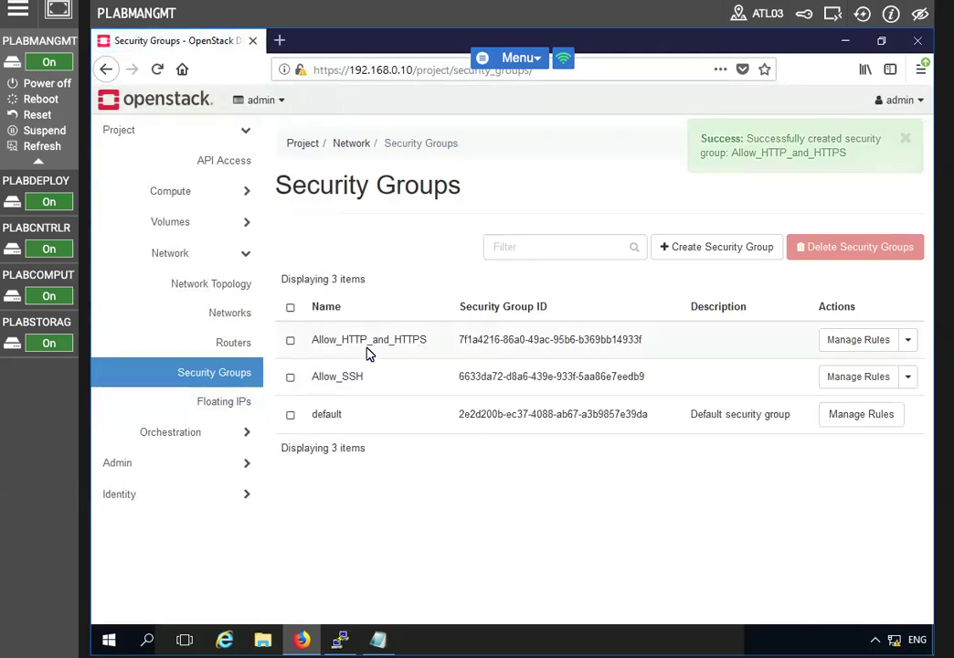
# Open the Manage Rules page for Allow_HTTP_and_HTTPS
pyautogui.click(858, 340)
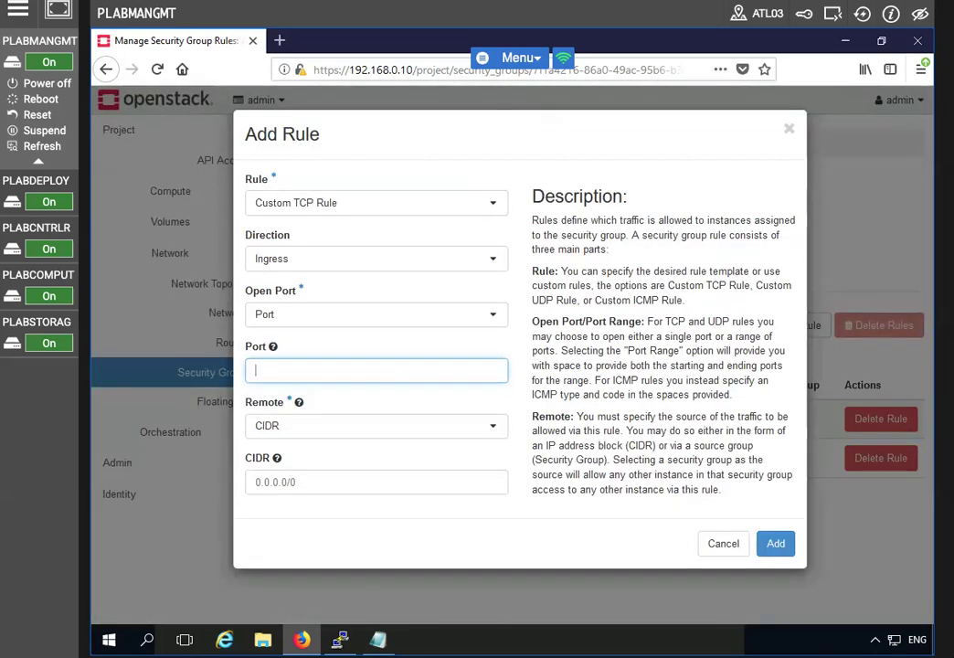
# Add the HTTP template rule (ingress TCP 80 from 0.0.0.0/0), then reopen Add Rule
pyautogui.click(454, 205)
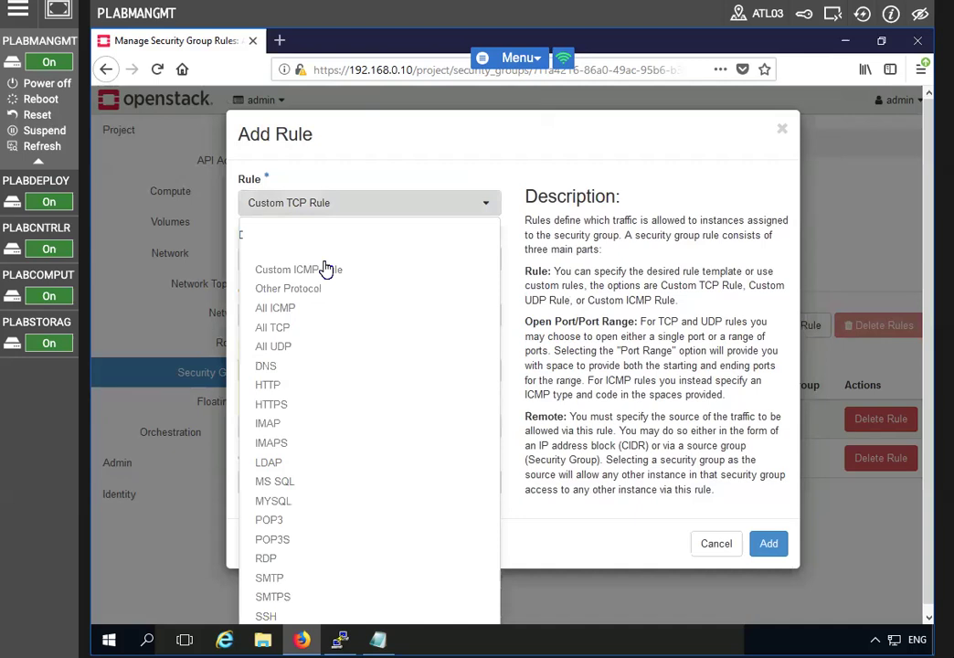
pyautogui.click(276, 387)
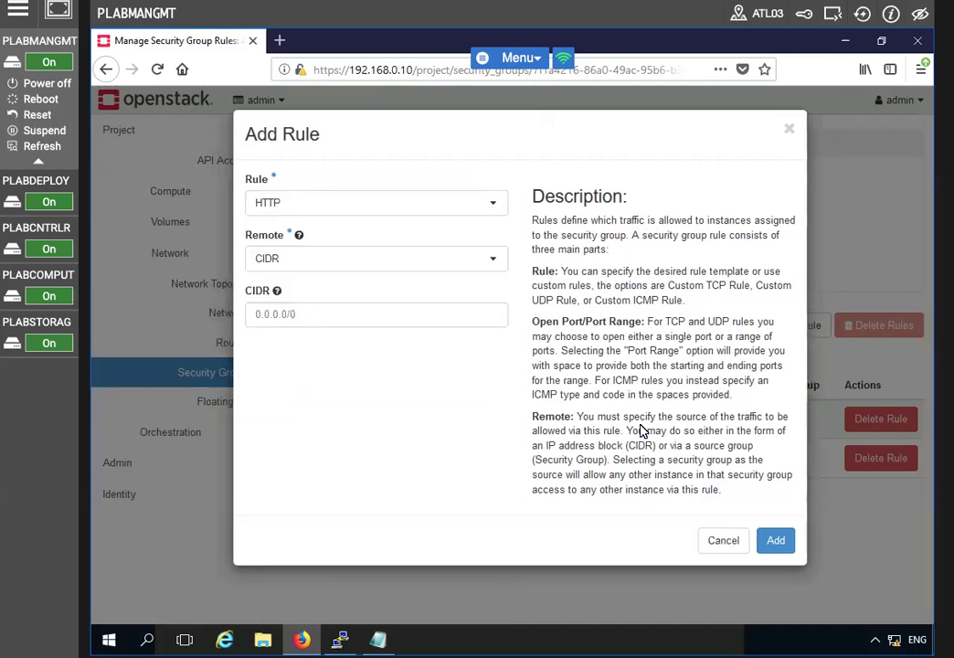
pyautogui.click(776, 541)
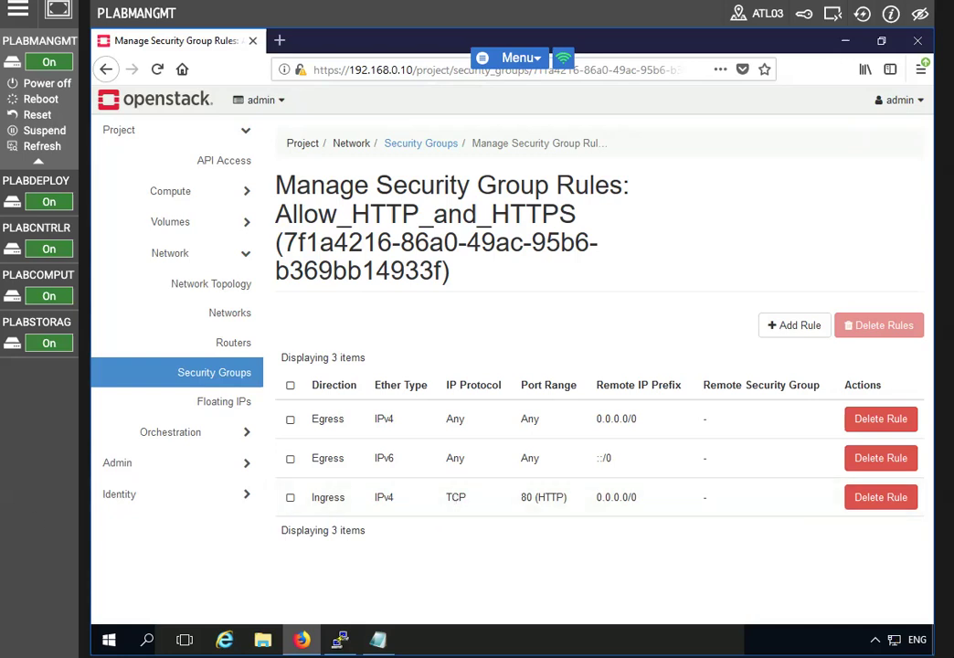
pyautogui.click(791, 325)
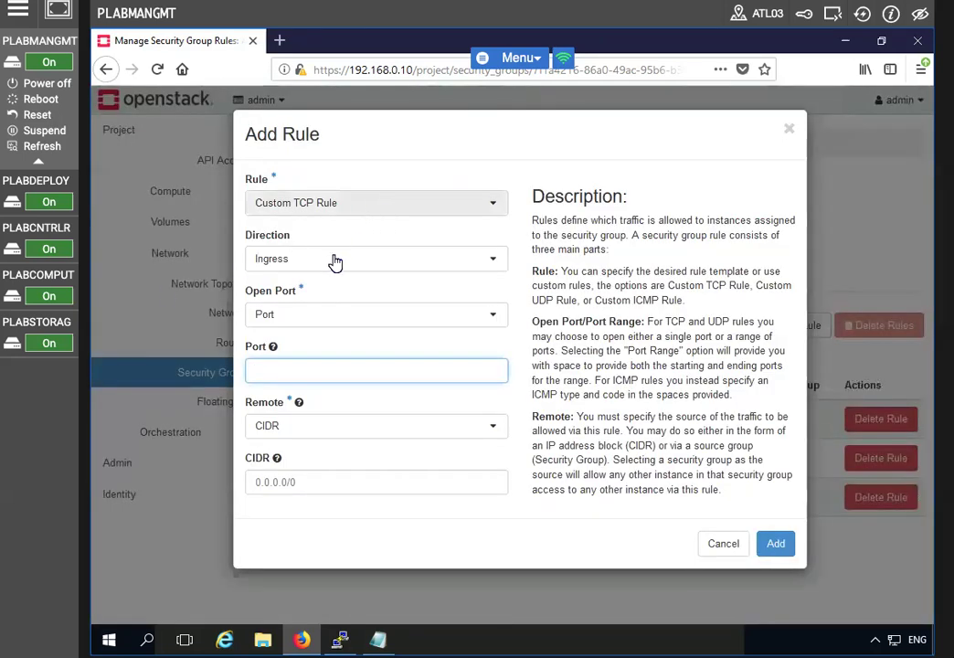
# Submit the HTTPS template rule (ingress TCP 443) with CIDR 0.0.0.0/0
pyautogui.click(366, 203)
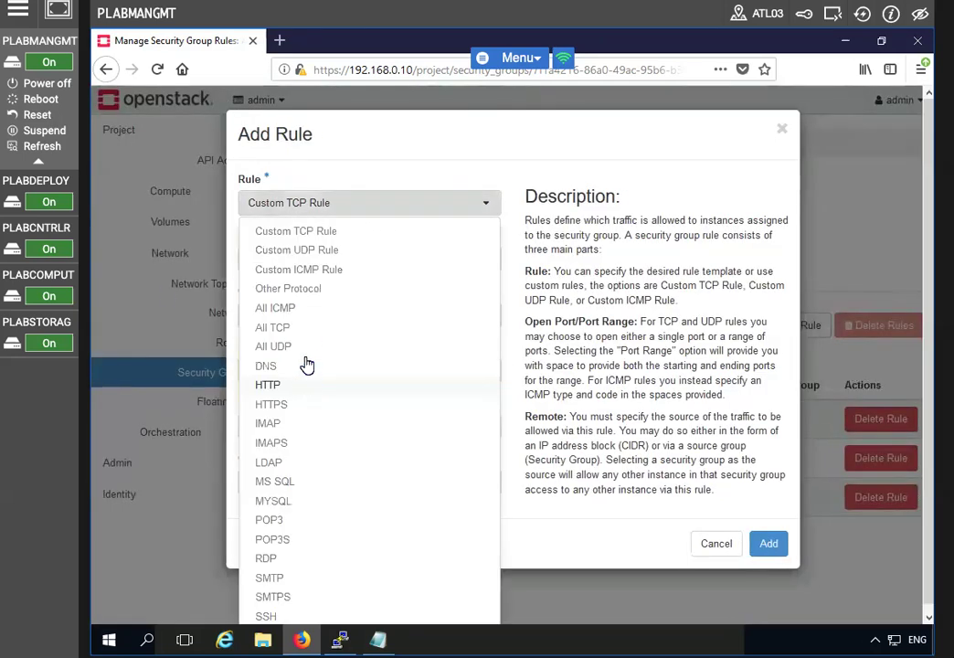
pyautogui.click(282, 410)
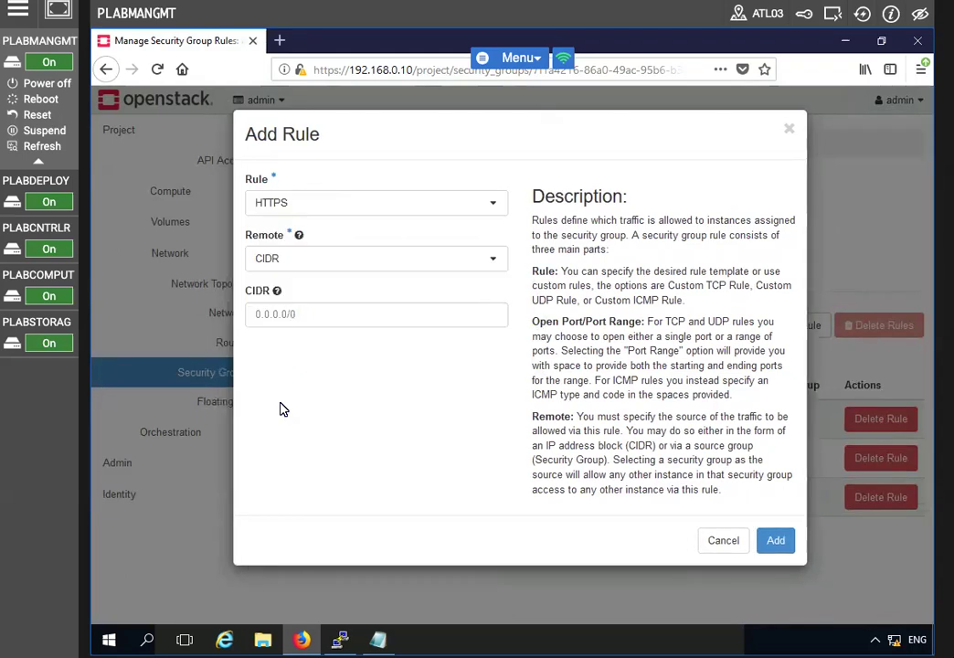
pyautogui.click(775, 541)
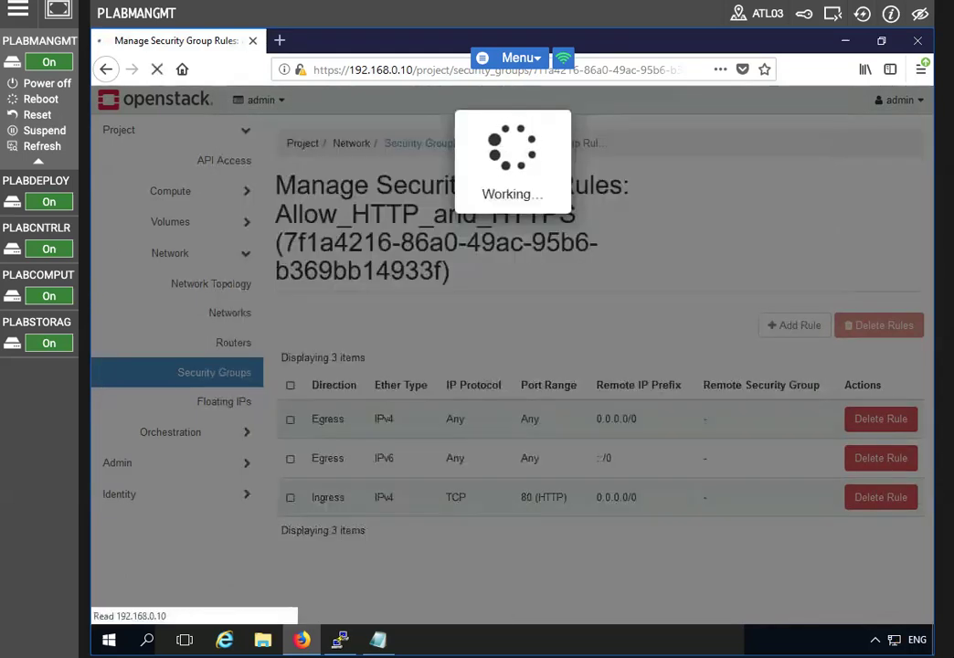